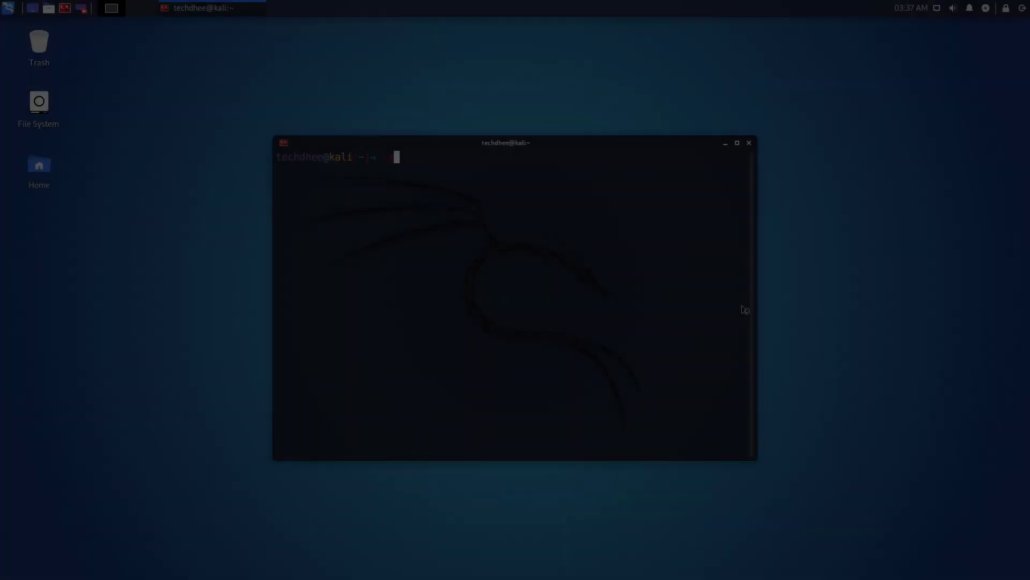
{"action": "type", "text": "apt update"}
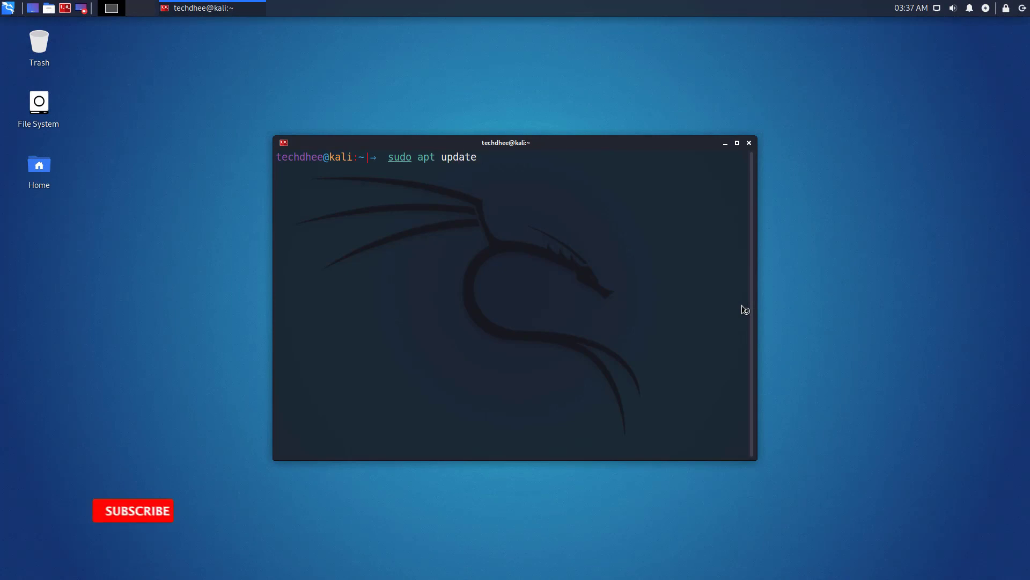
Refresh the package lists with 'sudo apt update', then clear the terminal
{"action": "key", "text": "Return"}
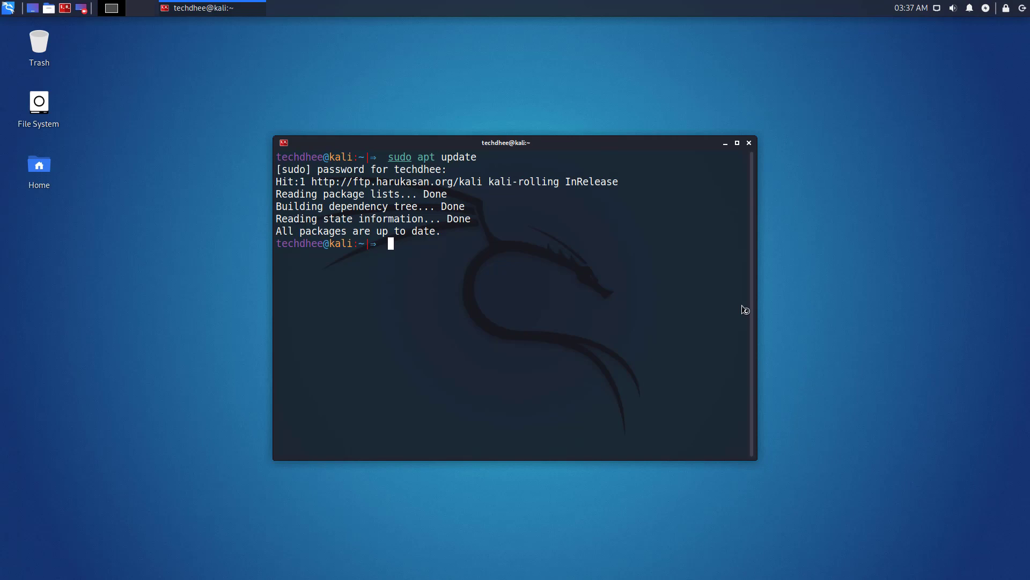
{"action": "key", "text": "ctrl+l"}
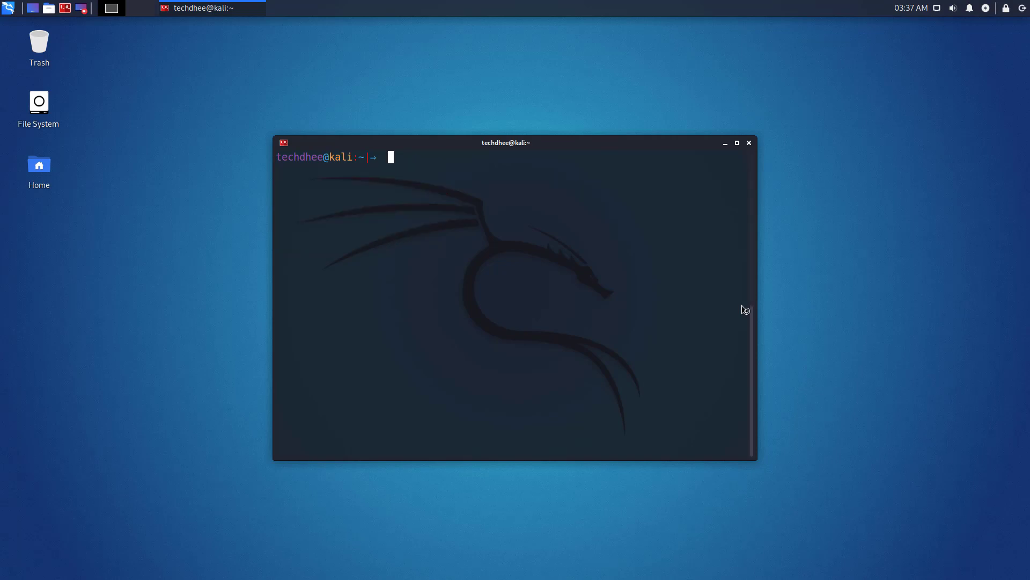
{"action": "type", "text": "su"}
{"action": "type", "text": "do apt "}
{"action": "type", "text": "install xrdp -y"}
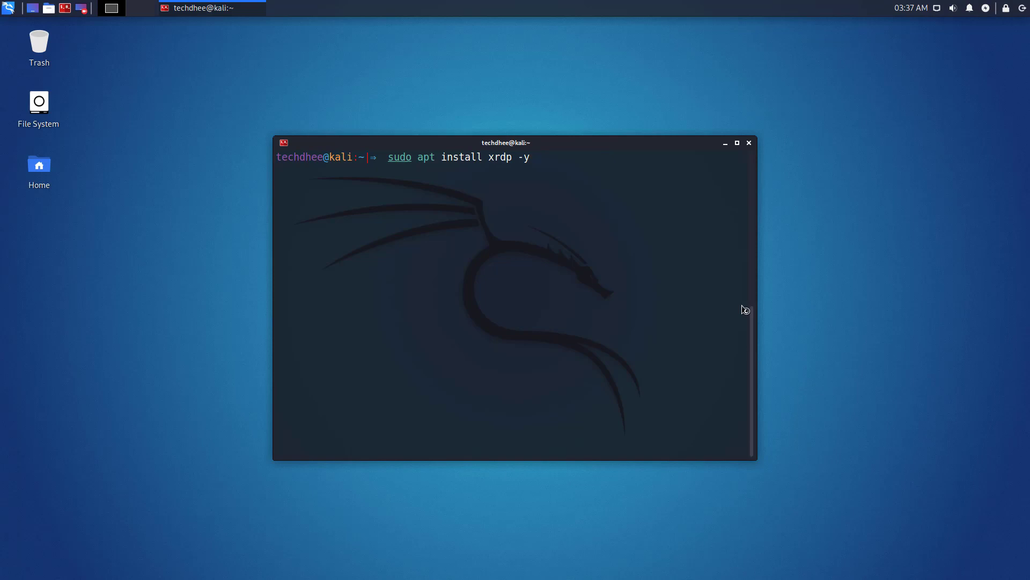
Install xrdp with 'sudo apt install xrdp -y', then clear the screen
{"action": "key", "text": "Return"}
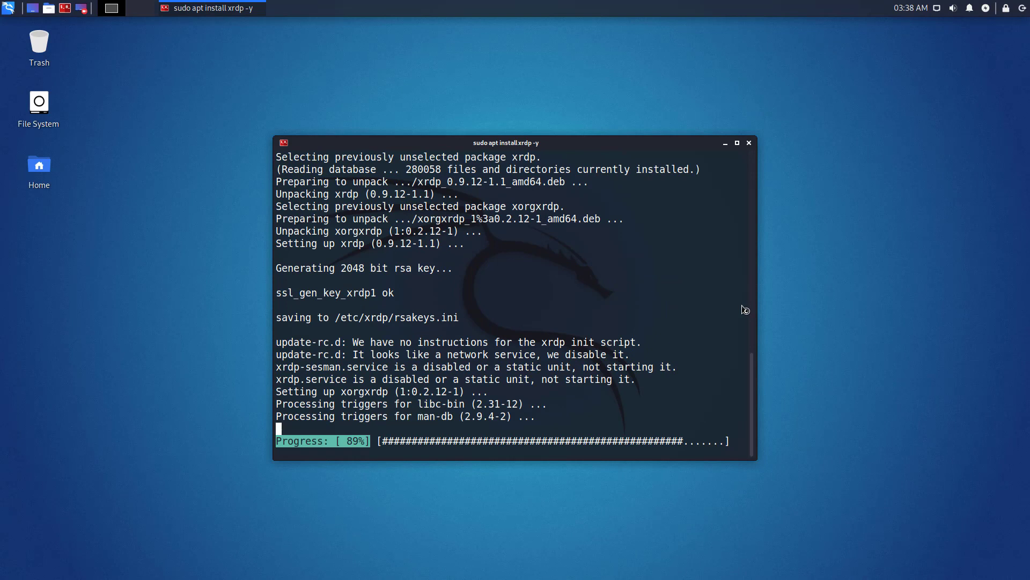
{"action": "key", "text": "ctrl+l"}
{"action": "type", "text": "sudo "}
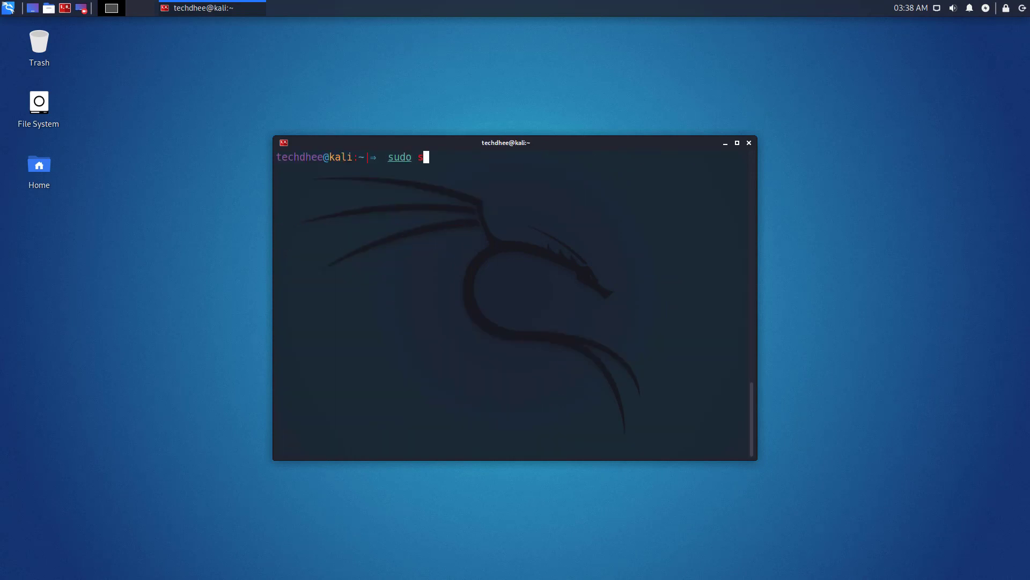
{"action": "type", "text": "service "}
{"action": "type", "text": "xrdp start"}
Start the xrdp and xrdp-sesman services and enable xrdp at boot with update-rc.d
{"action": "key", "text": "Return"}
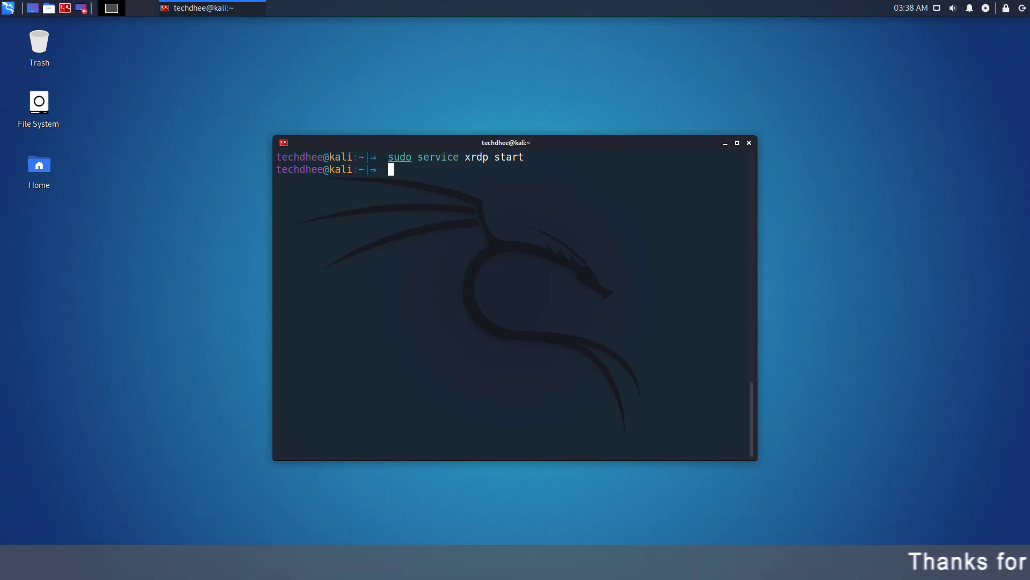
{"action": "type", "text": "sudo service"}
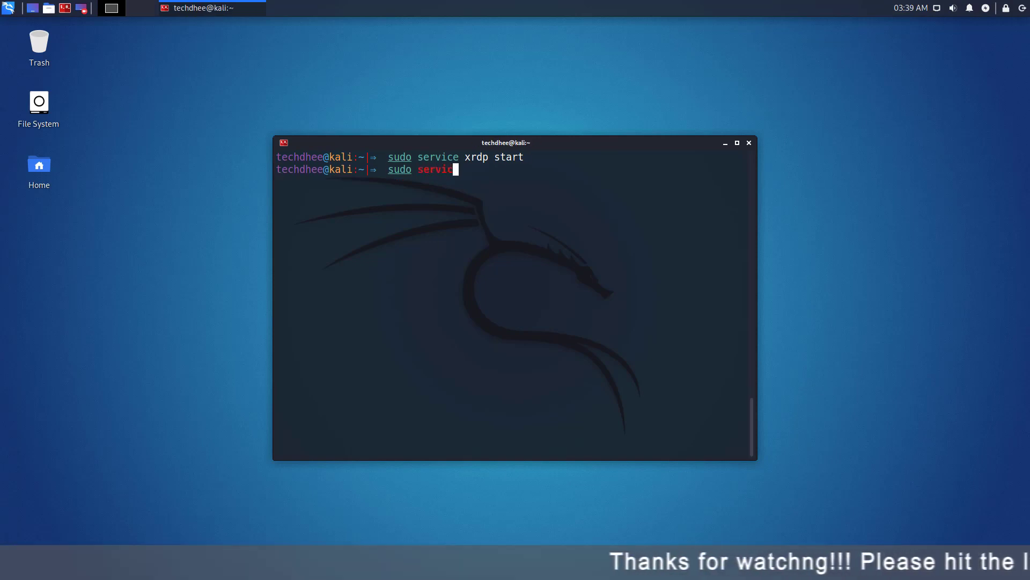
{"action": "type", "text": " xrdp-se"}
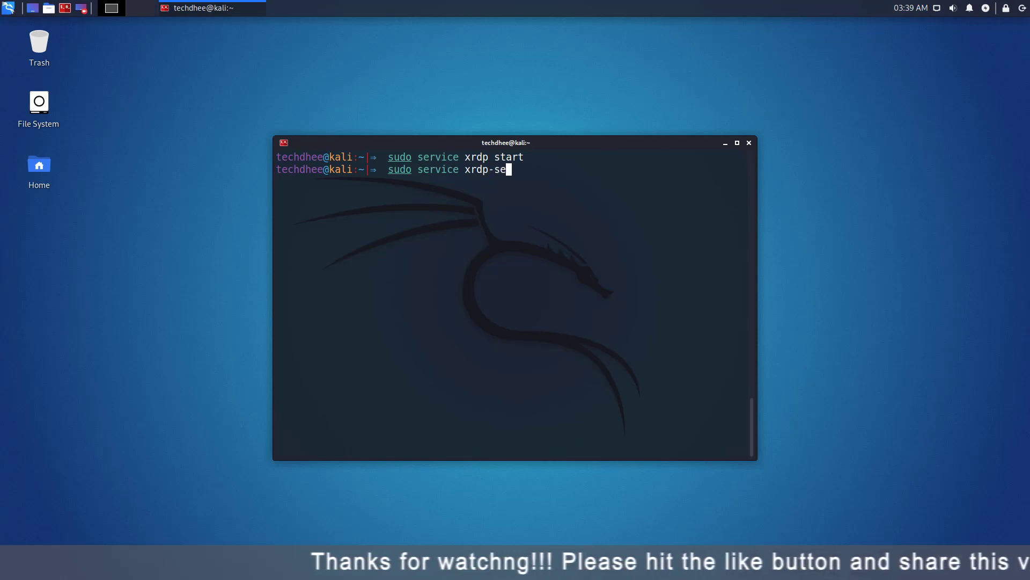
{"action": "type", "text": "sman start"}
{"action": "key", "text": "Return"}
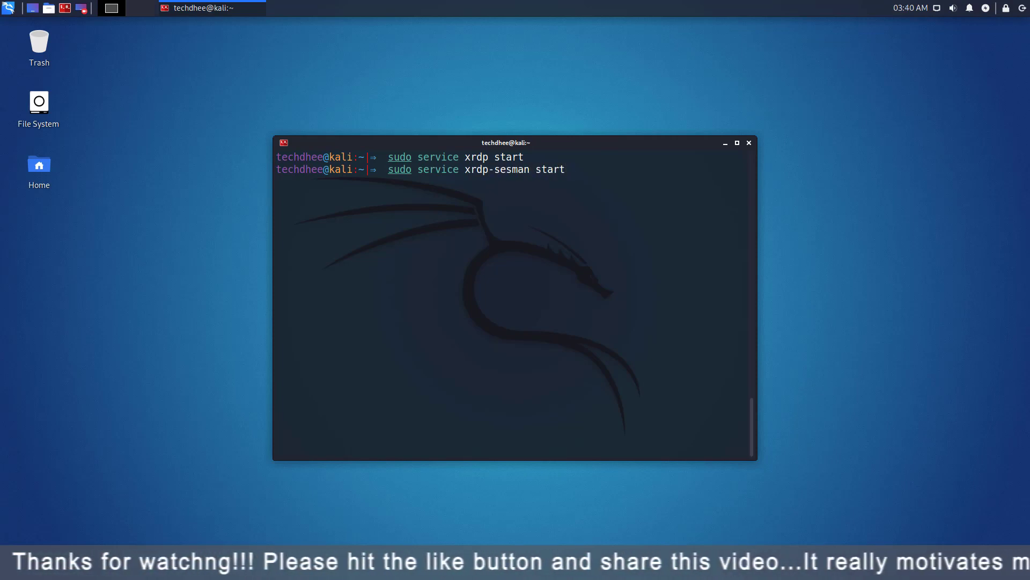
{"action": "type", "text": "sudo "}
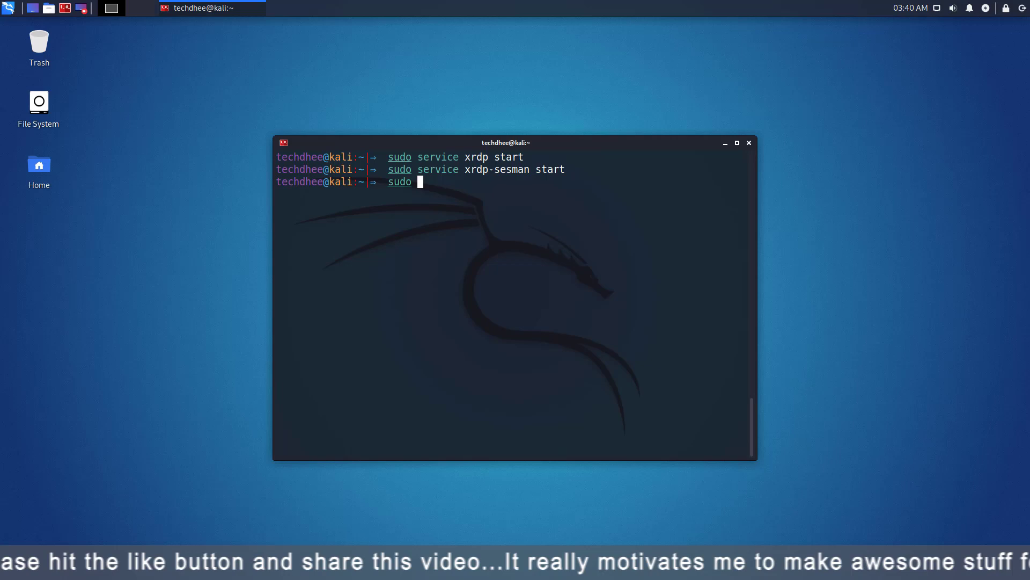
{"action": "type", "text": "update-rc.d"}
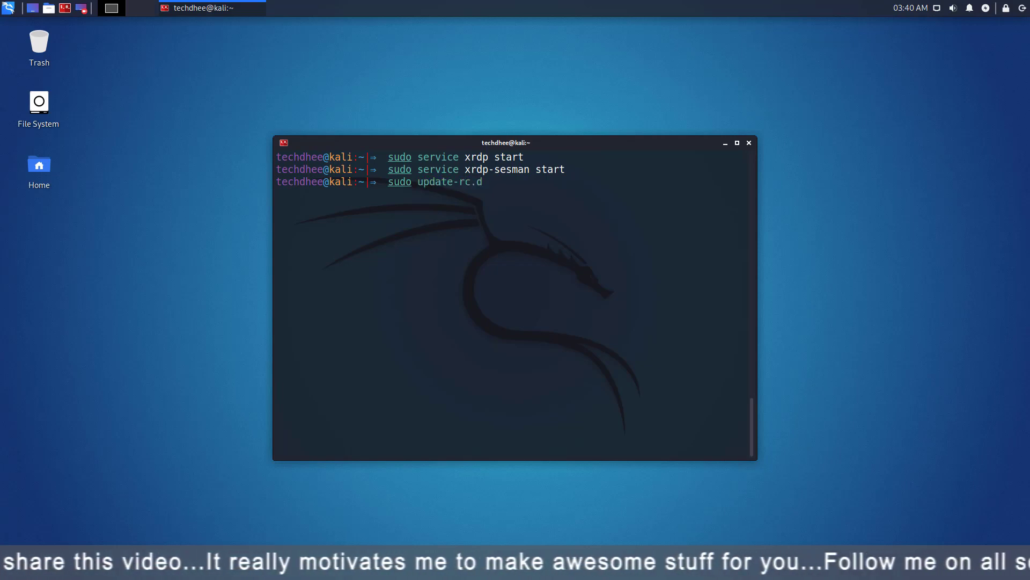
{"action": "type", "text": " xrdp enable"}
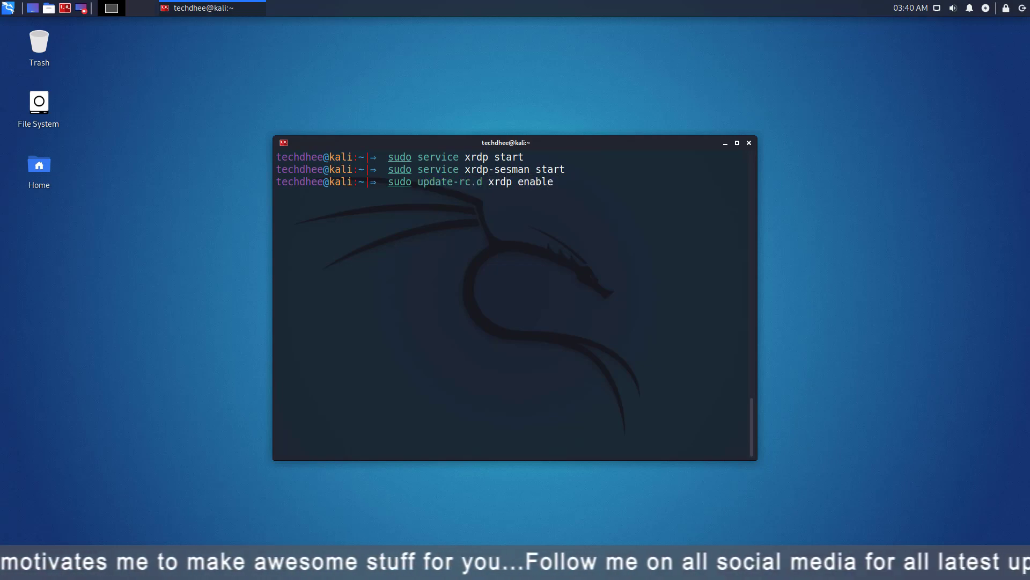
{"action": "key", "text": "Return"}
{"action": "type", "text": "sudo "}
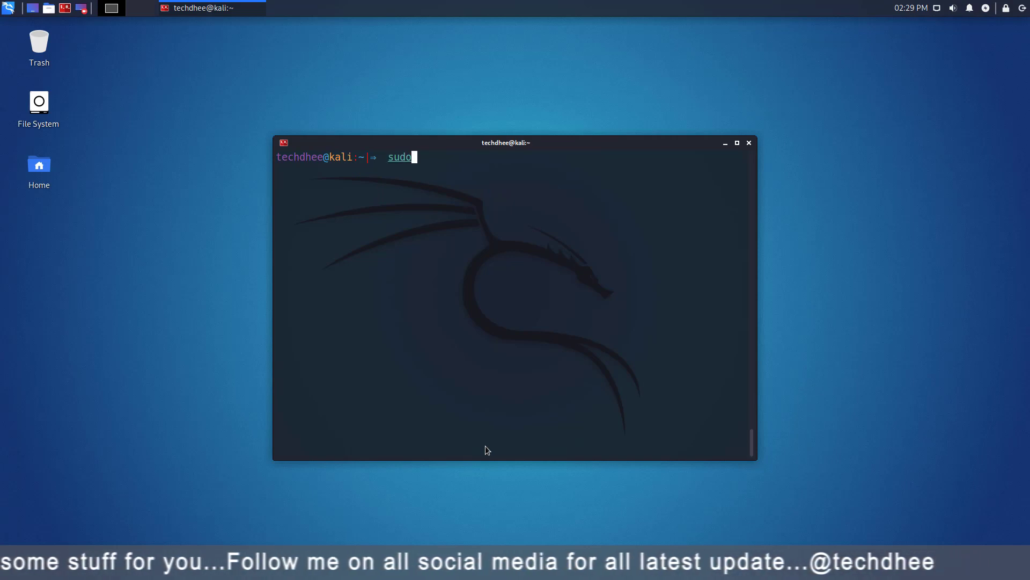
{"action": "type", "text": "service"}
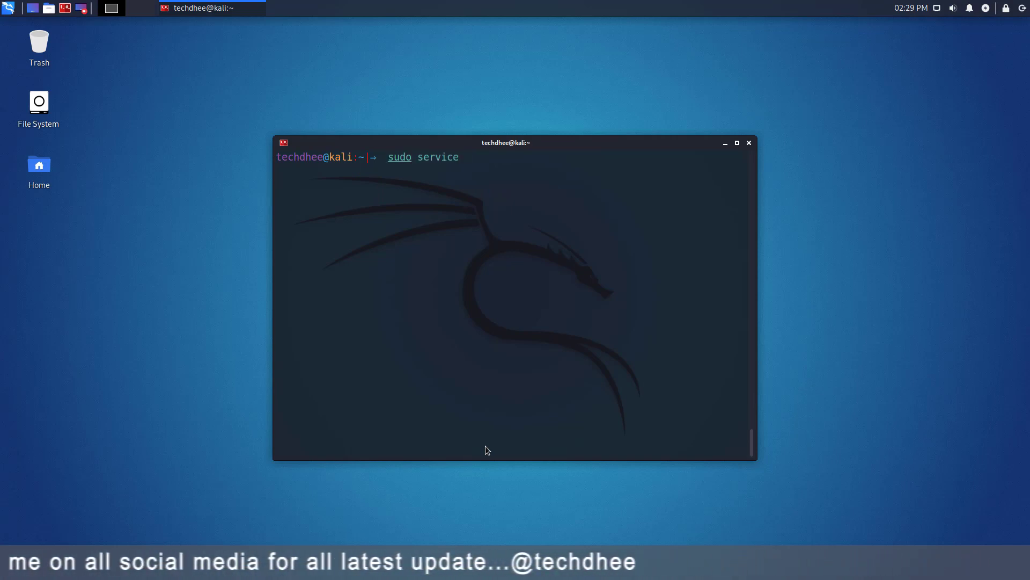
{"action": "type", "text": " xrdp st"}
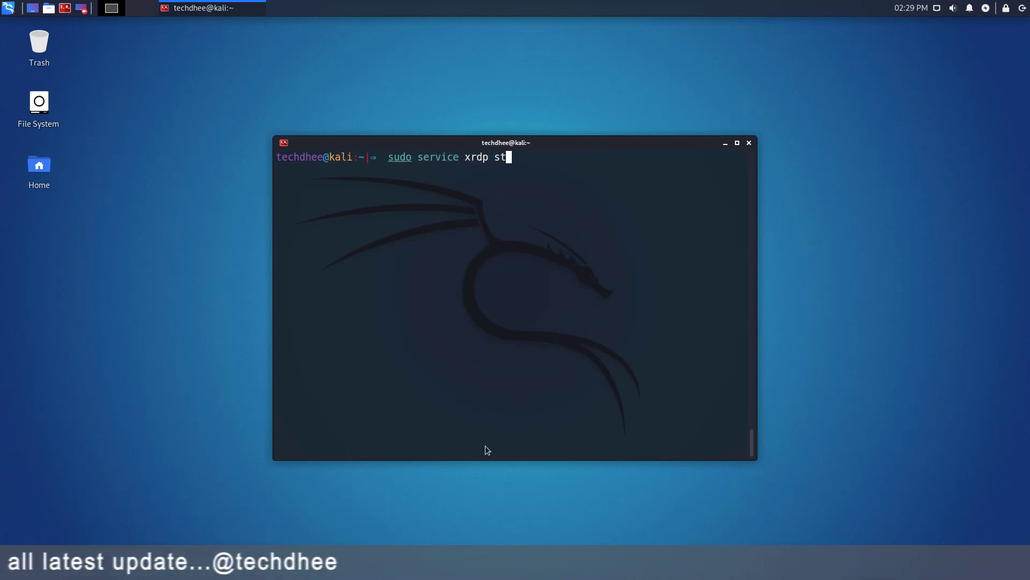
{"action": "type", "text": "atus"}
Confirm with 'sudo service xrdp status' that xrdp is active (running)
{"action": "key", "text": "Return"}
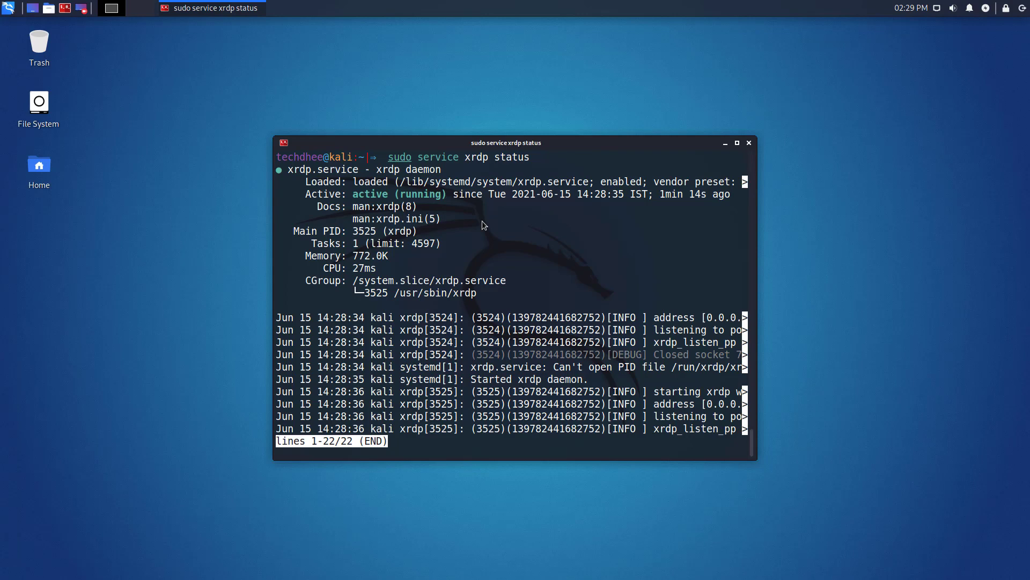
{"action": "type", "text": "q"}
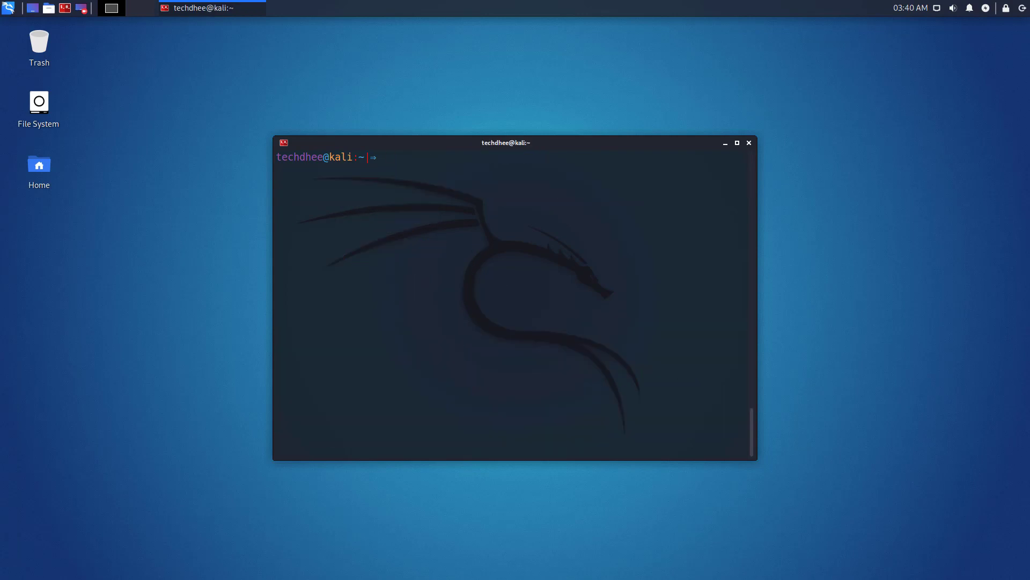
{"action": "type", "text": "ifcfig"}
Run ifconfig to list the eth0 and lo interface addresses
{"action": "key", "text": "Return"}
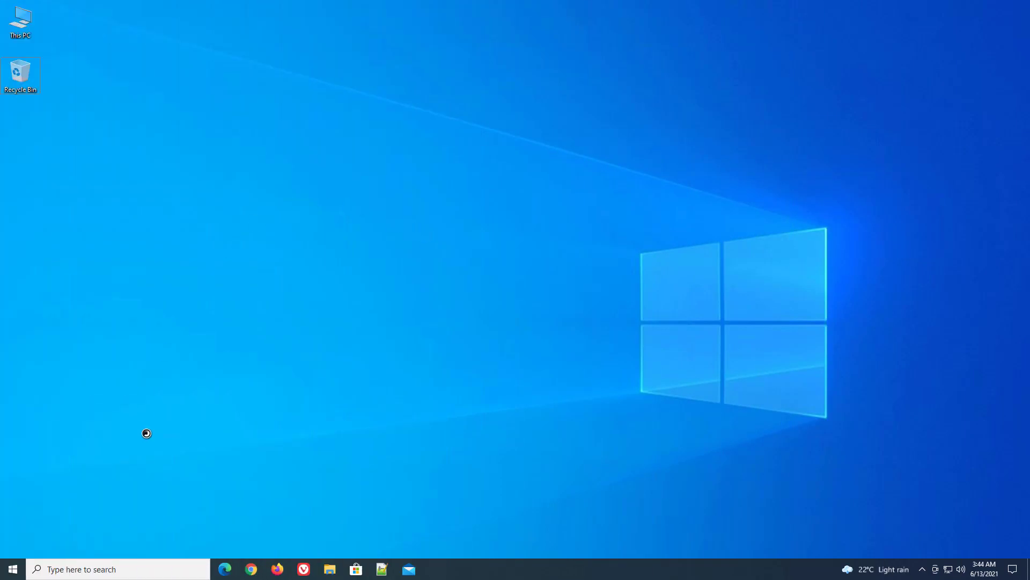
Search Windows for 'remote' and launch Remote Desktop Connection
{"action": "key", "text": "super"}
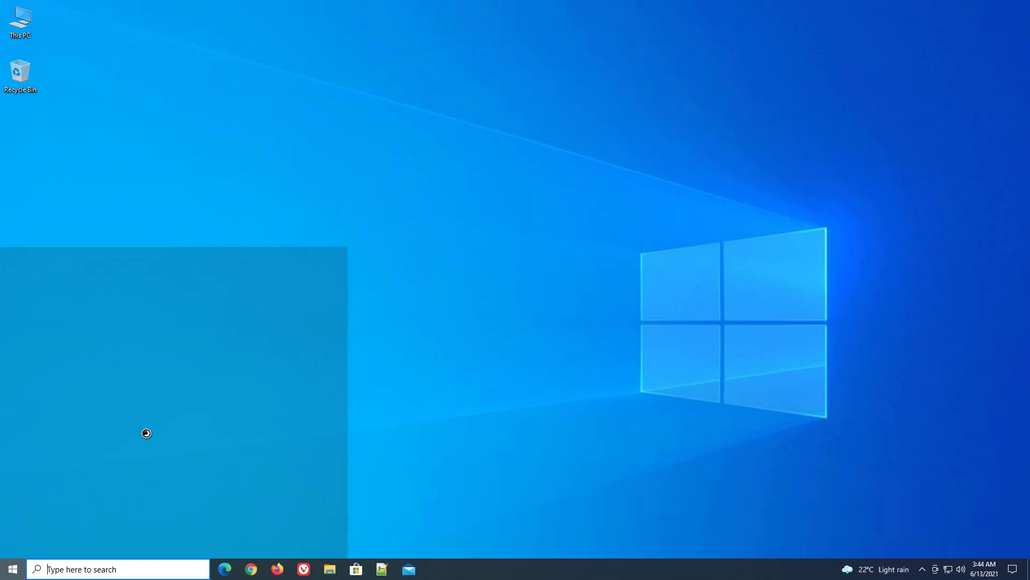
{"action": "type", "text": "remot"}
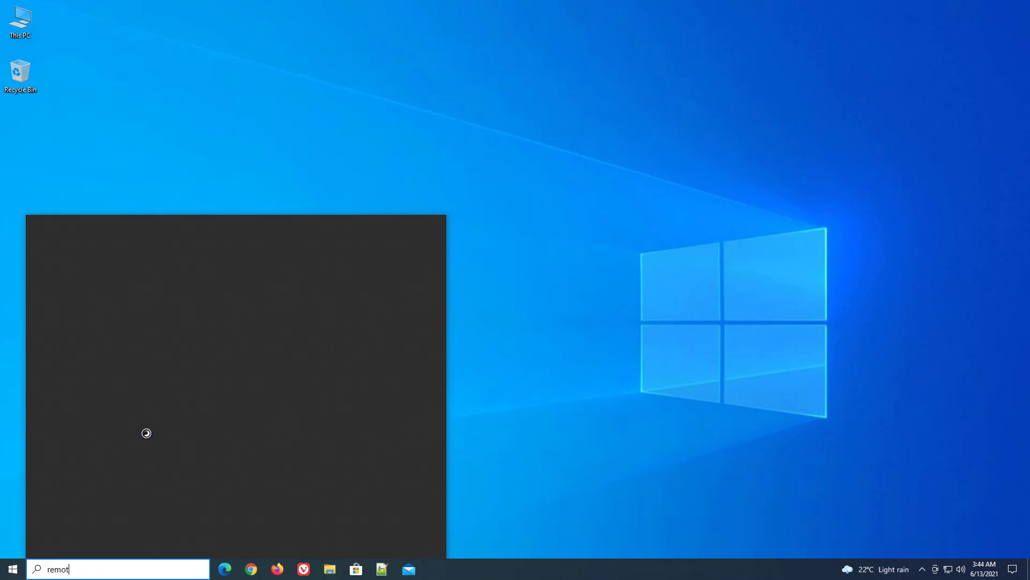
{"action": "type", "text": "e"}
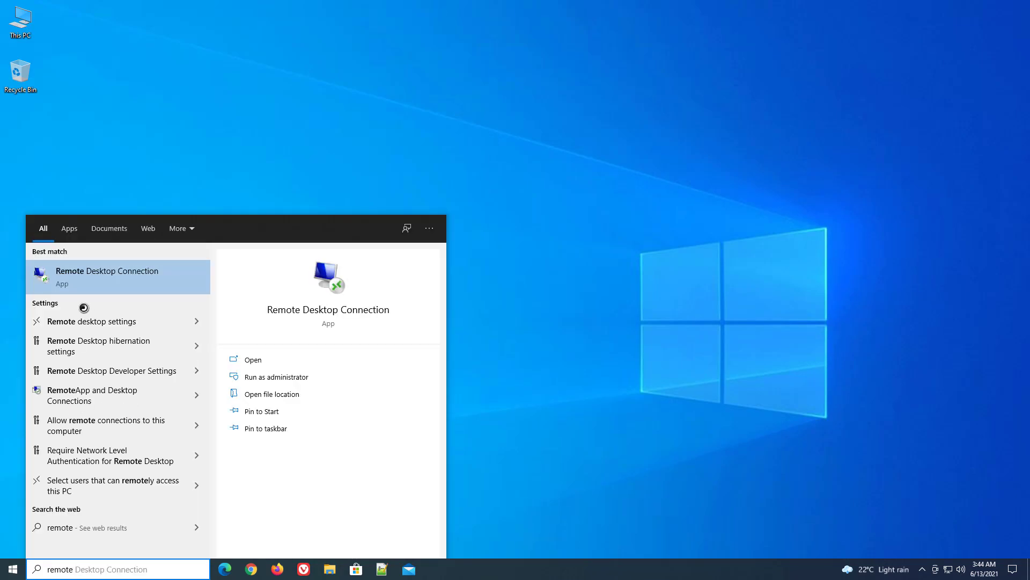
{"action": "left_click", "coordinate": [97, 288]}
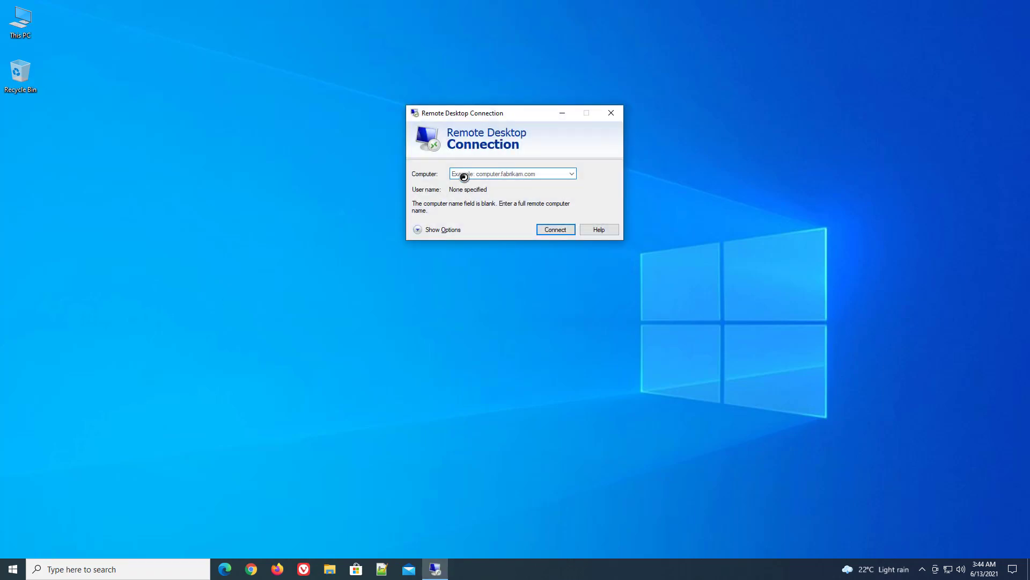
{"action": "type", "text": "192.168.126.143"}
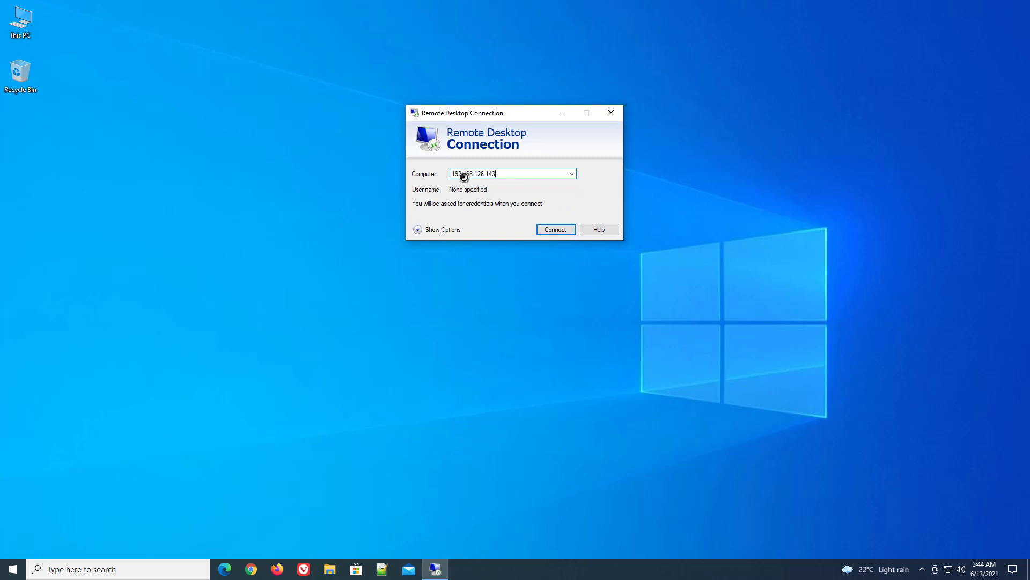
Connect to 192.168.126.143, accepting the identity warning without future prompts
{"action": "key", "text": "Return"}
{"action": "left_click", "coordinate": [420, 206]}
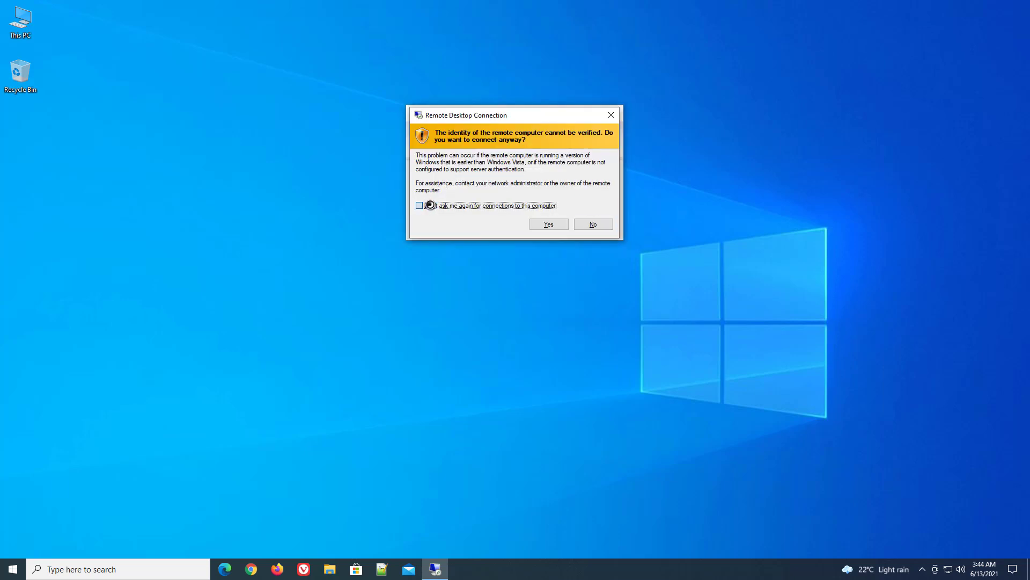
{"action": "left_click", "coordinate": [550, 225]}
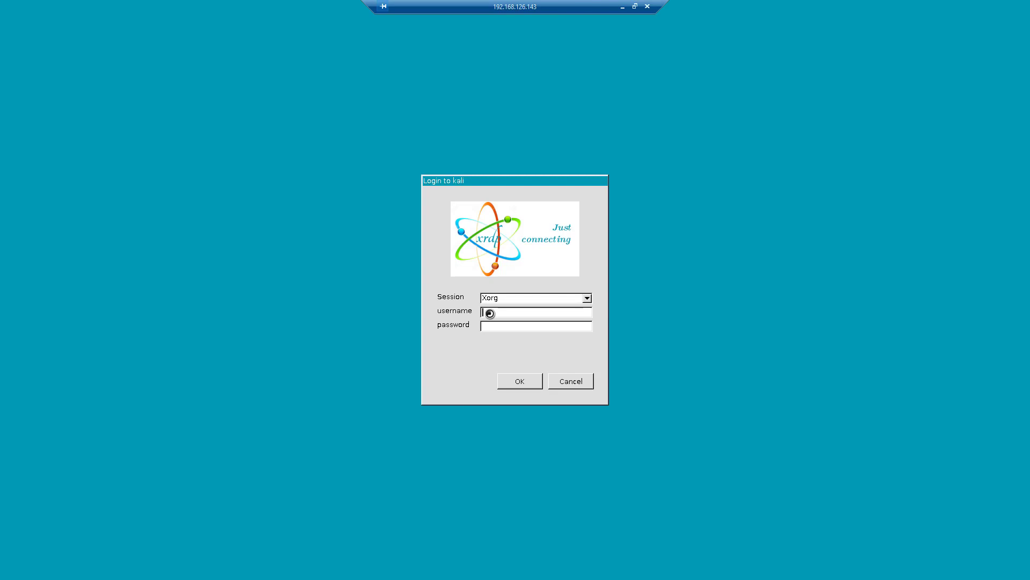
{"action": "type", "text": "tndhee"}
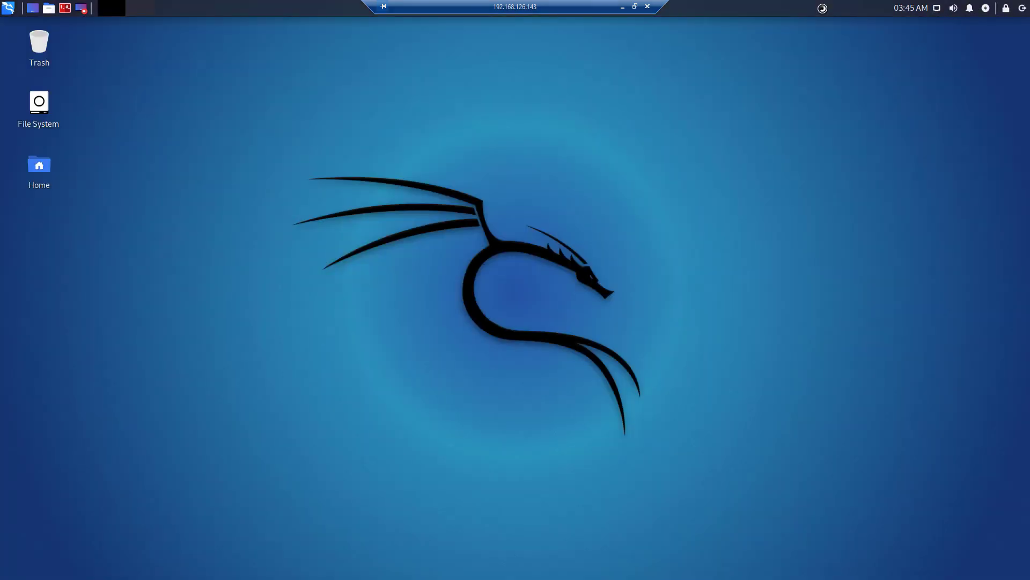
In a remote terminal, run cat /etc/os-release, whoami and pwd, then exit
{"action": "left_click", "coordinate": [64, 9]}
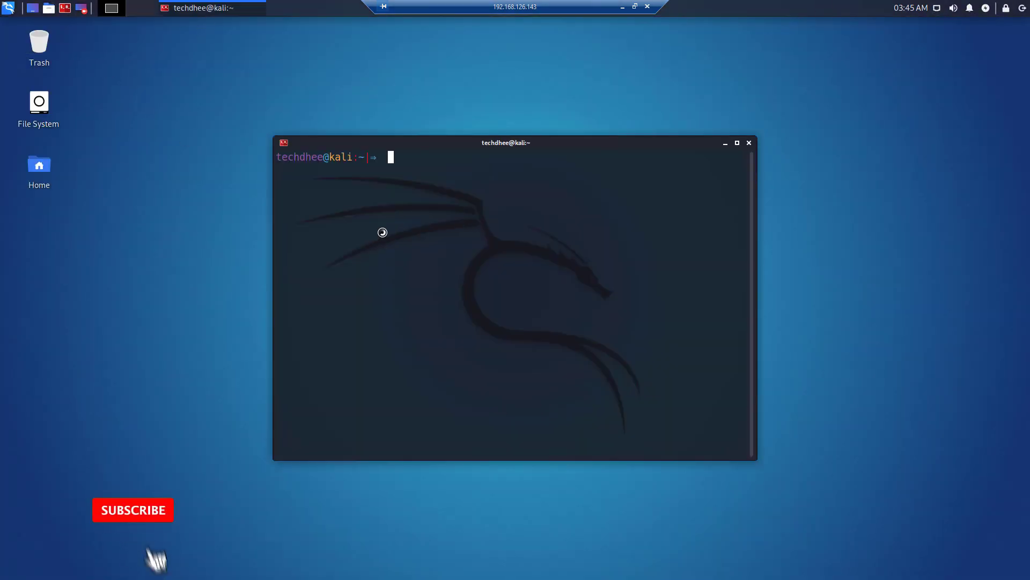
{"action": "type", "text": "cat "}
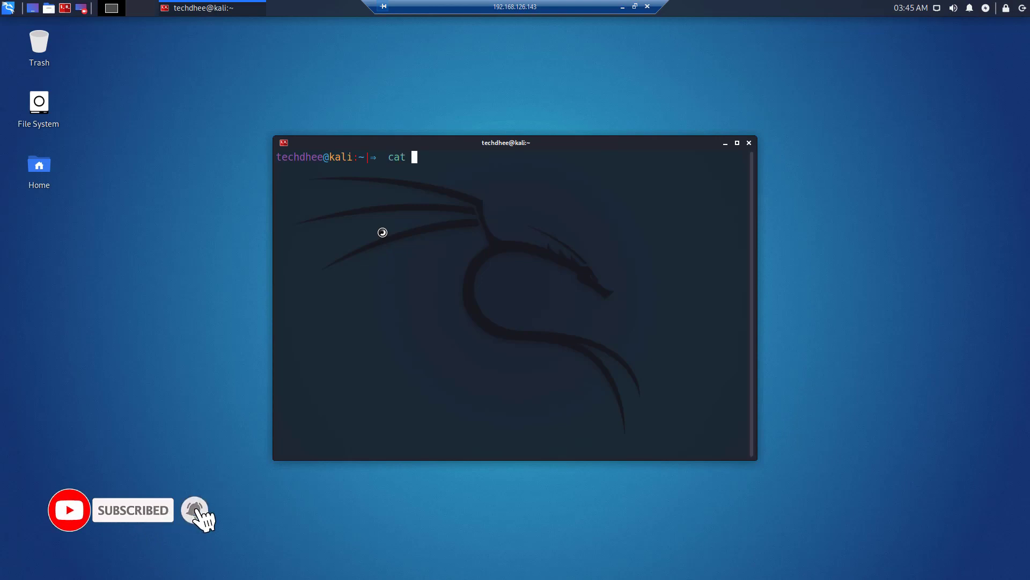
{"action": "type", "text": "/etc/os-release"}
{"action": "key", "text": "Return"}
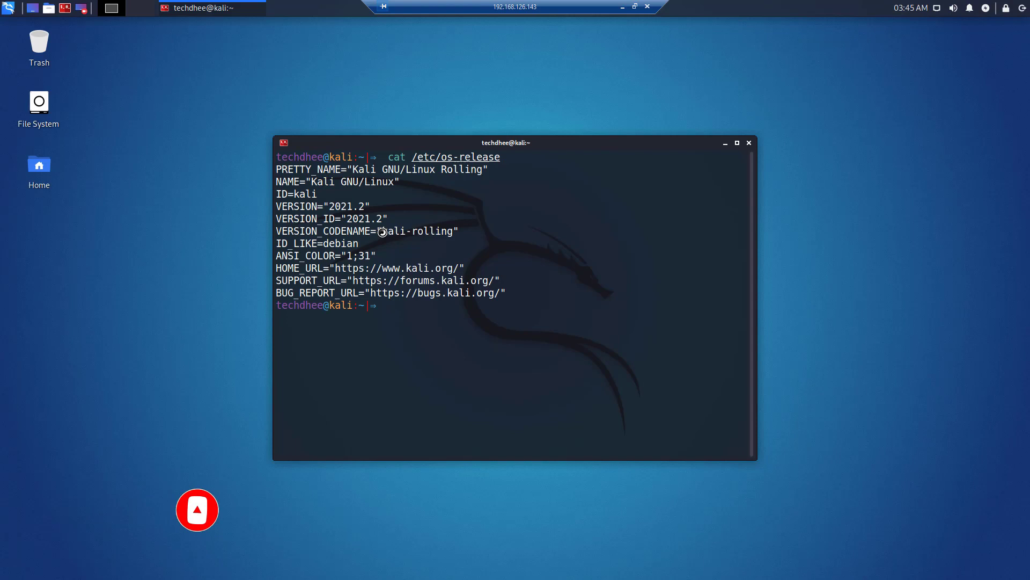
{"action": "key", "text": "ctrl+l"}
{"action": "type", "text": "whoami"}
{"action": "key", "text": "Return"}
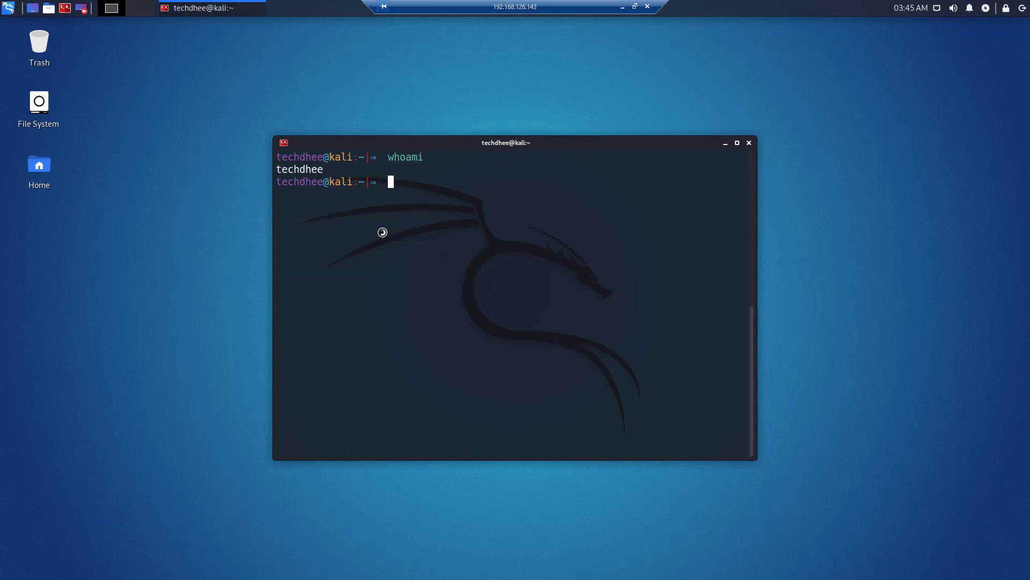
{"action": "type", "text": "pwd"}
{"action": "key", "text": "Return"}
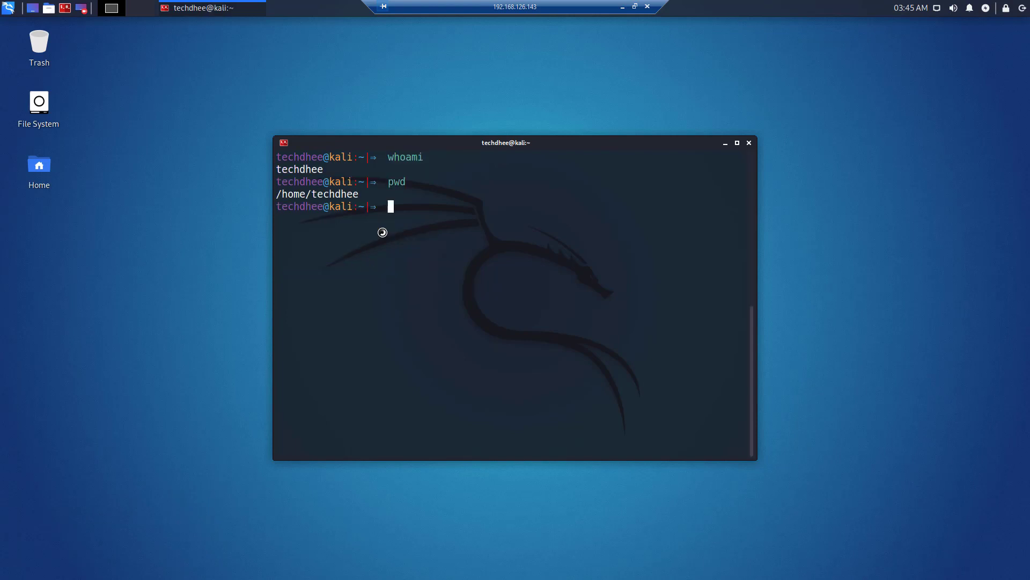
{"action": "type", "text": "exit"}
{"action": "key", "text": "Return"}
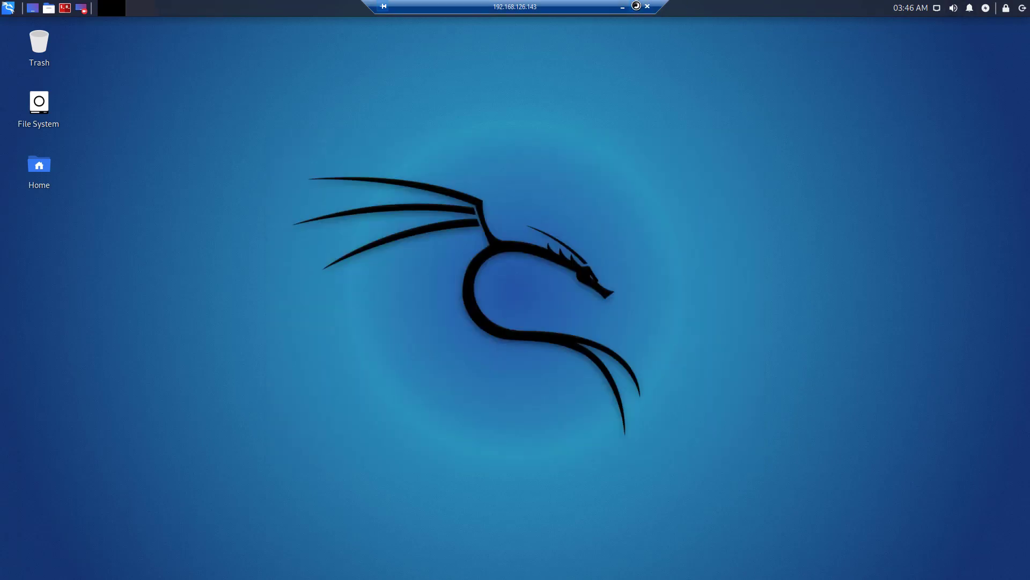
Restore the session window, close it, and confirm the disconnect with OK
{"action": "left_click", "coordinate": [635, 6]}
{"action": "left_click", "coordinate": [651, 6]}
{"action": "left_click", "coordinate": [618, 141]}
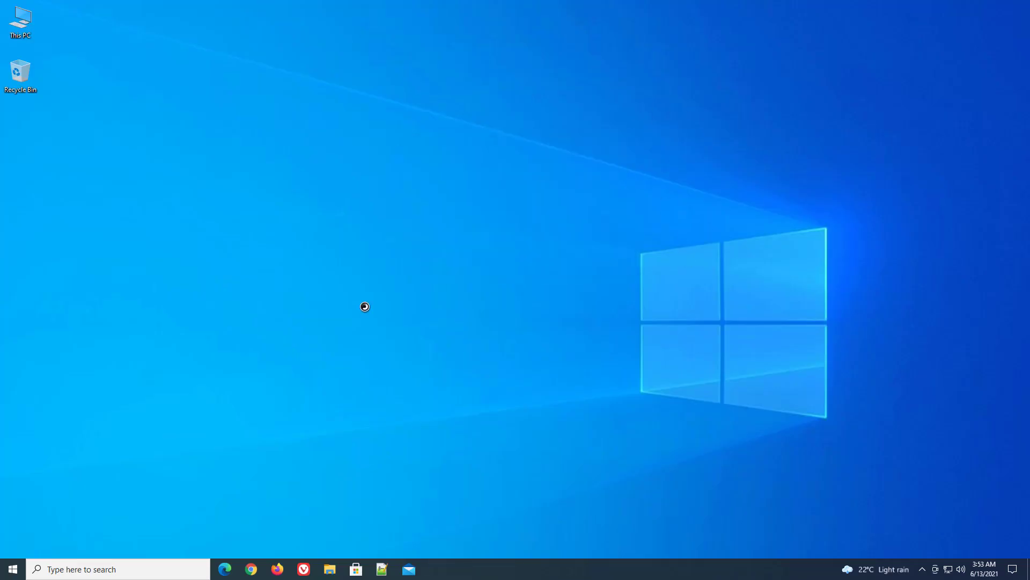